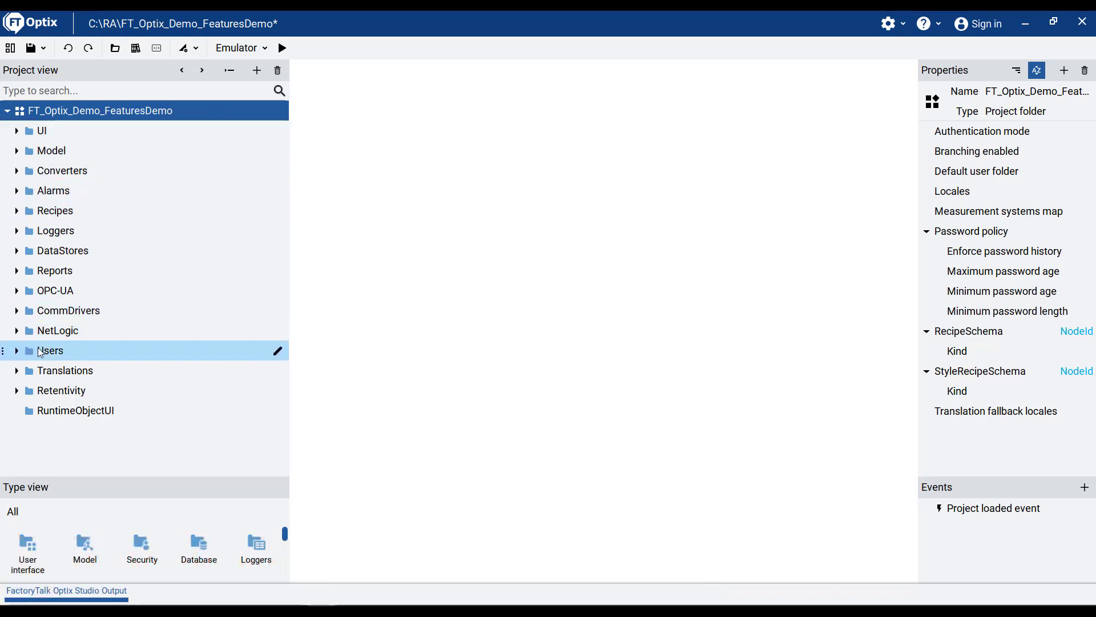
Expand the Translations folder and open LocalizationDictionary1's translation key references.
{"action": "left_click", "coordinate": [17, 370]}
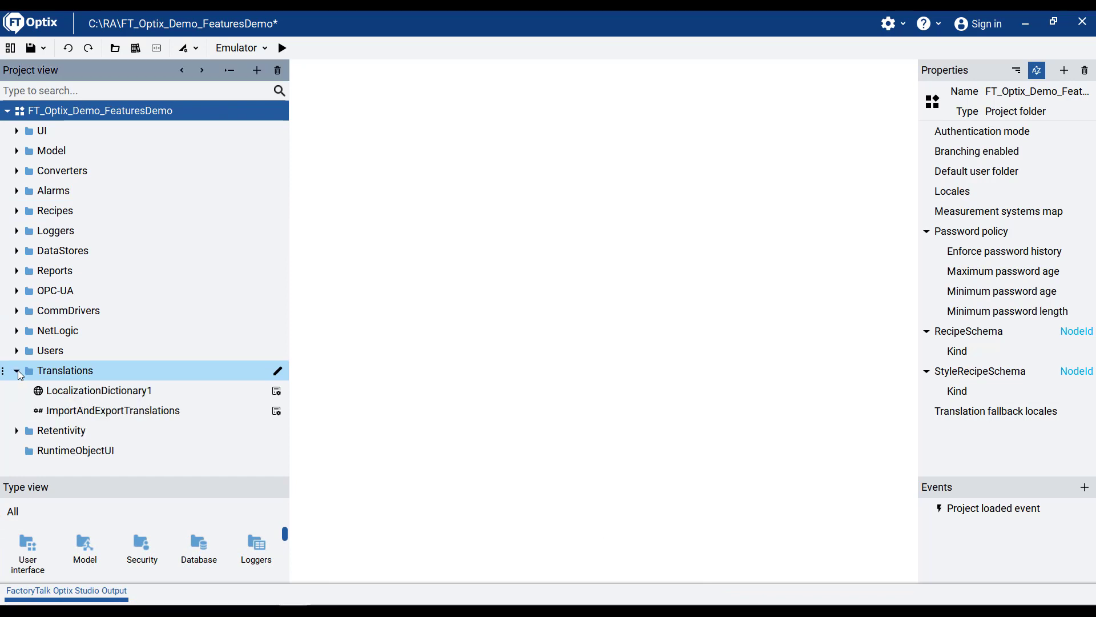
{"action": "left_click", "coordinate": [92, 372]}
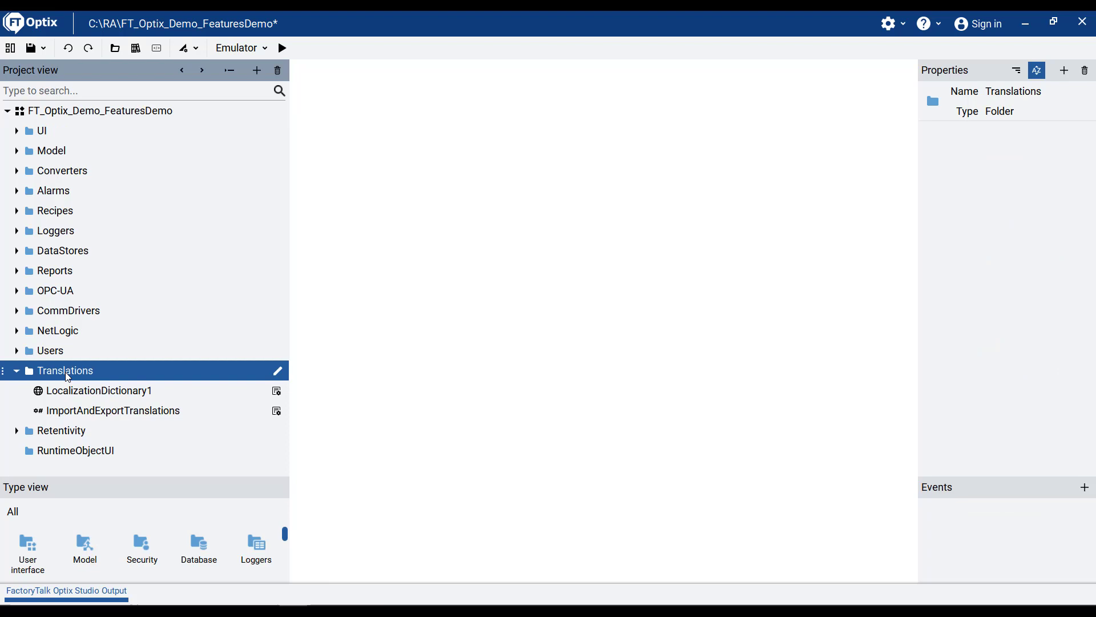
{"action": "double_click", "coordinate": [98, 392]}
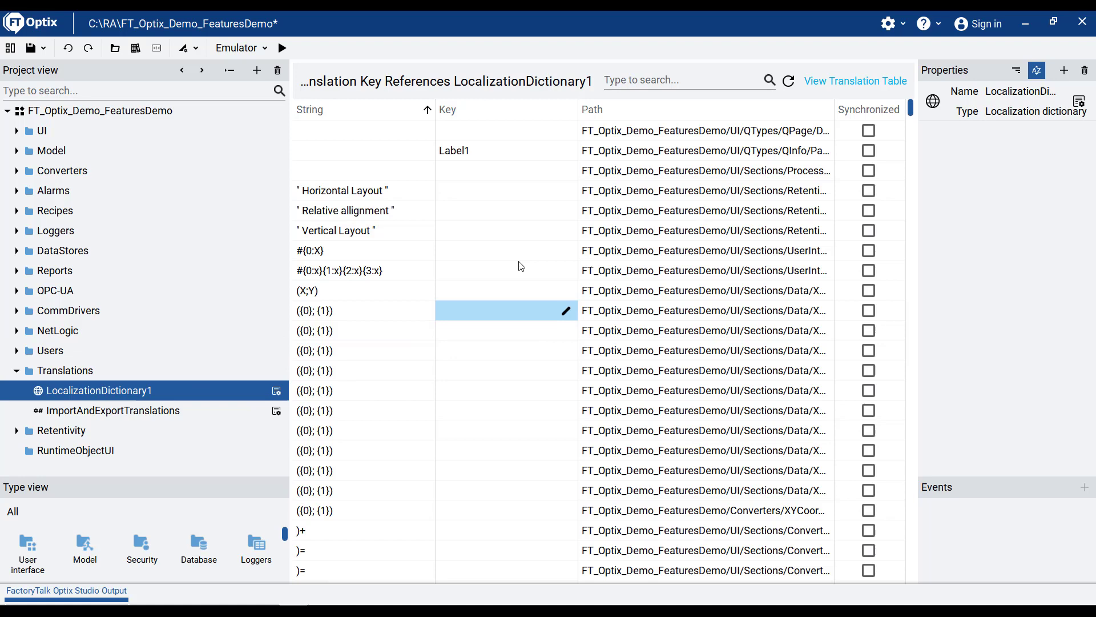
Show LocalizationDictionary1's translation table and browse the Add locale list without adding a locale.
{"action": "left_click", "coordinate": [822, 81]}
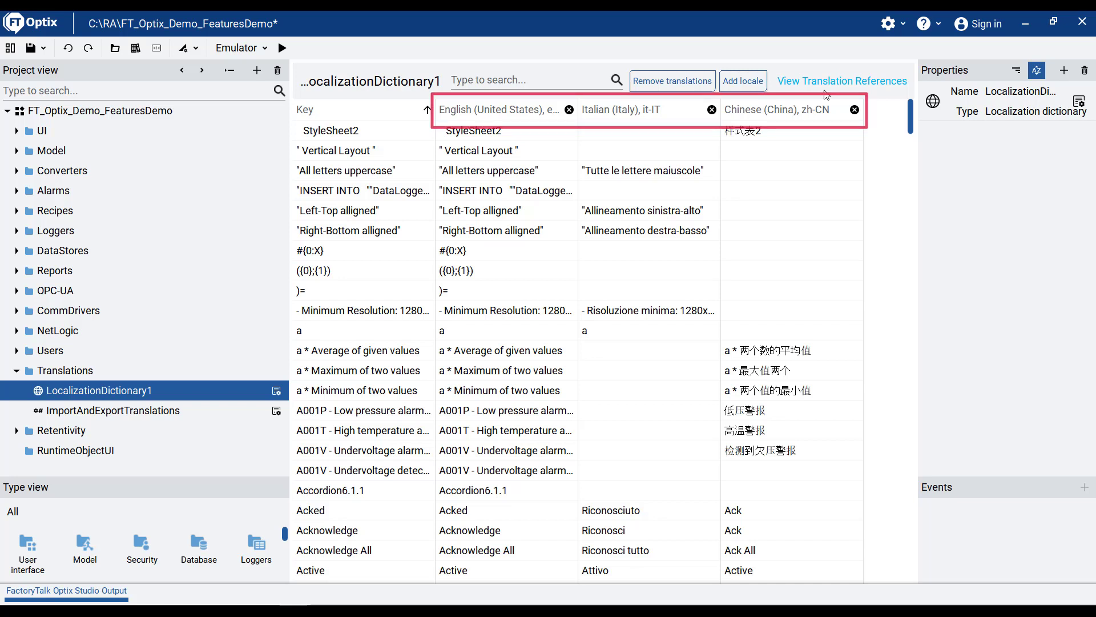
{"action": "left_click", "coordinate": [745, 84]}
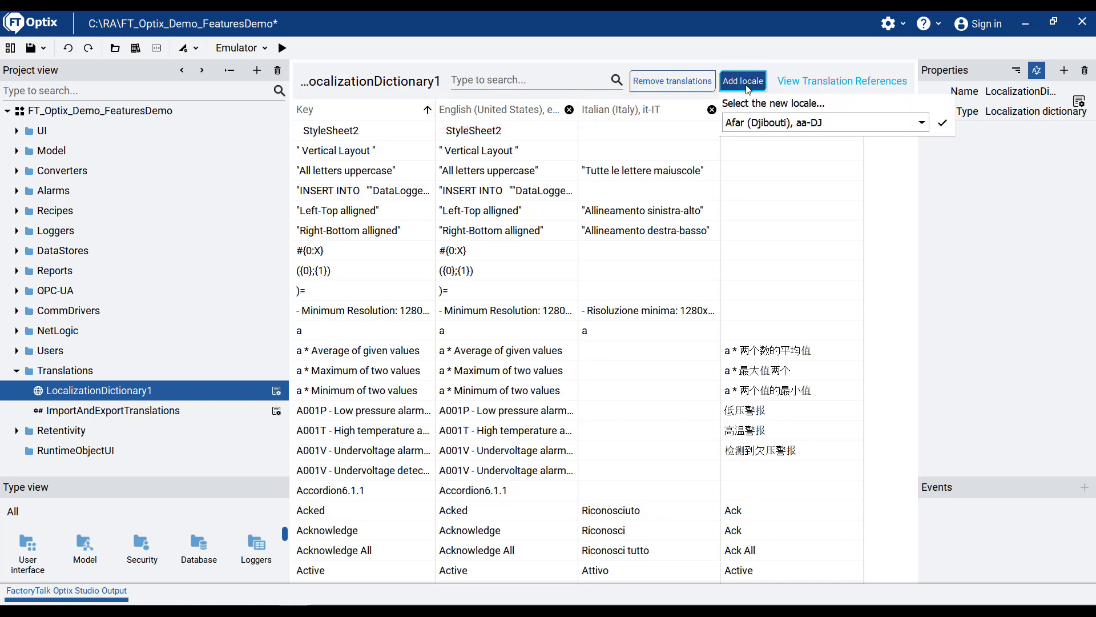
{"action": "left_click", "coordinate": [922, 123]}
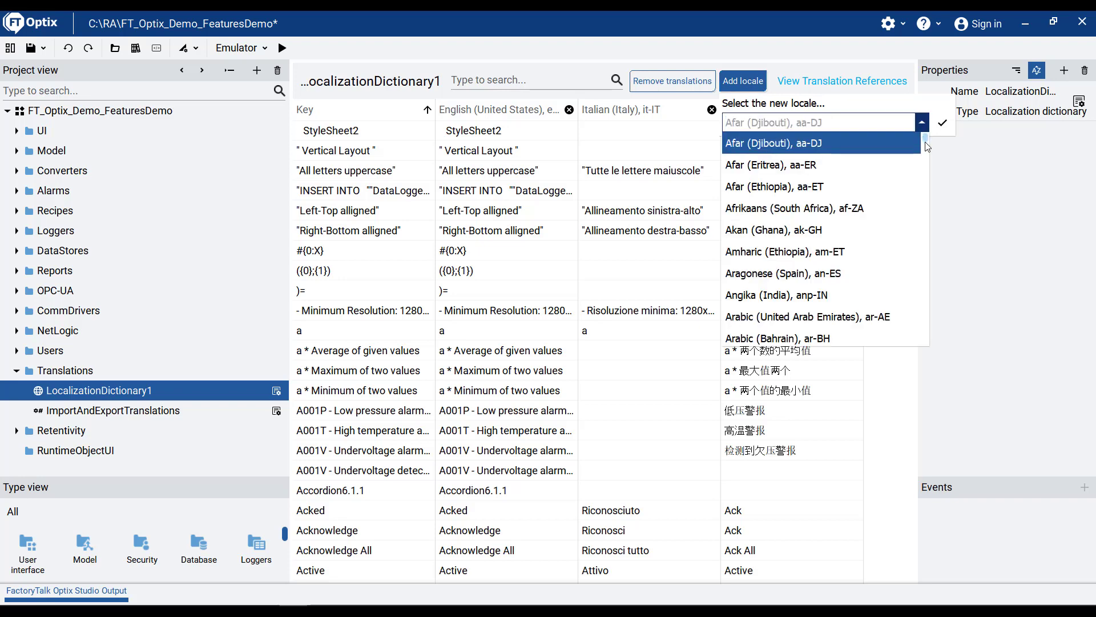
{"action": "left_click_drag", "start_coordinate": [927, 146], "coordinate": [923, 213]}
{"action": "left_click", "coordinate": [747, 81]}
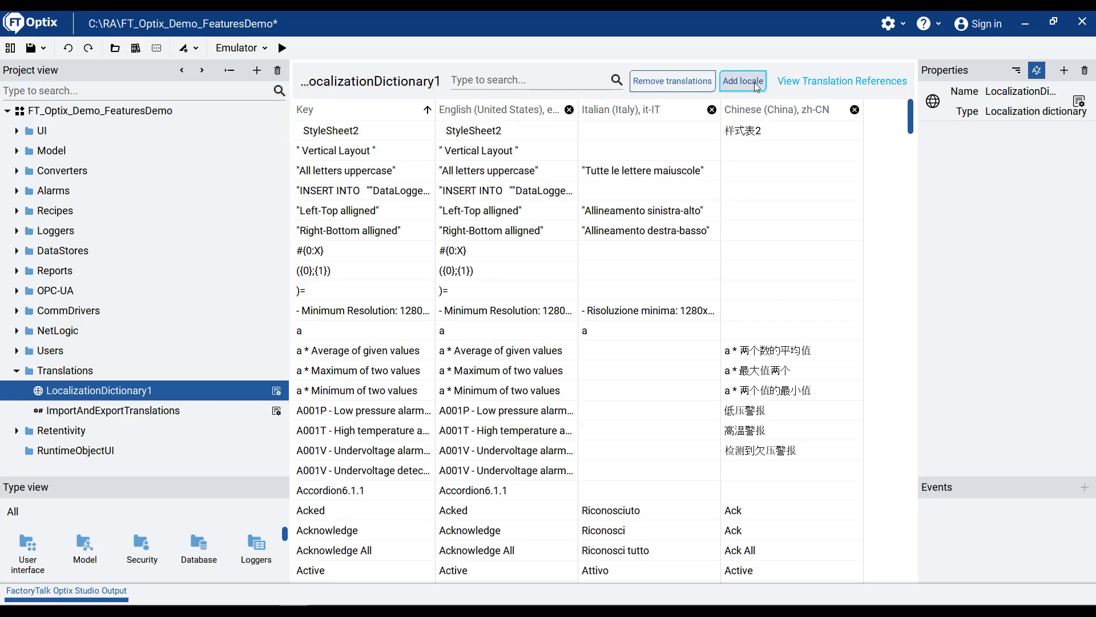
Inspect which translation references are Synchronized, then return to the translation table.
{"action": "left_click", "coordinate": [804, 84]}
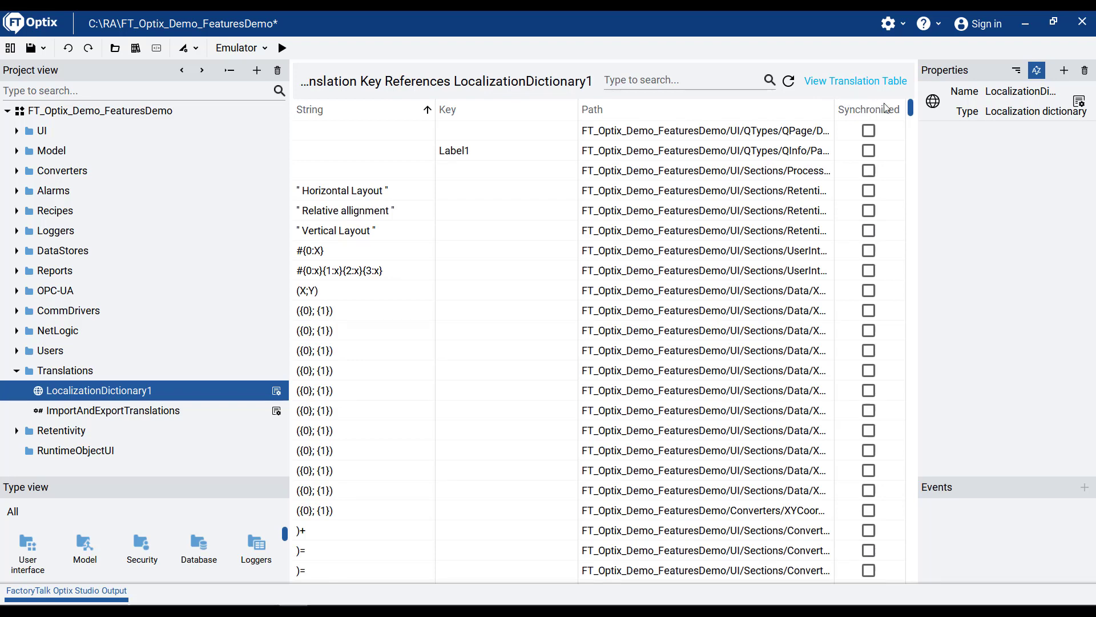
{"action": "left_click_drag", "start_coordinate": [910, 110], "coordinate": [912, 143]}
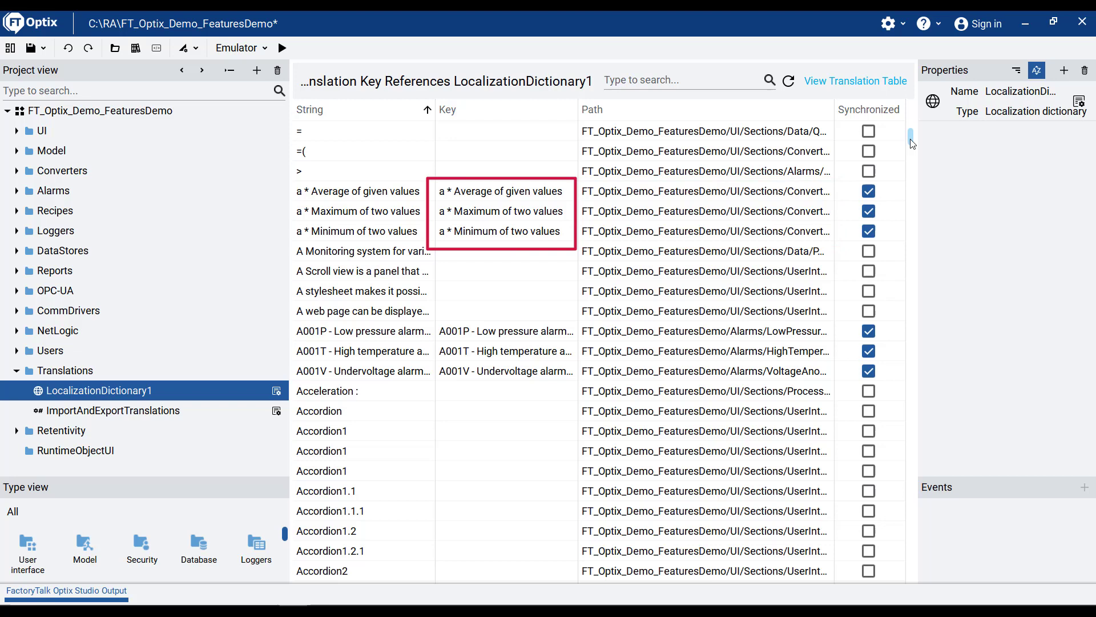
{"action": "left_click", "coordinate": [838, 83]}
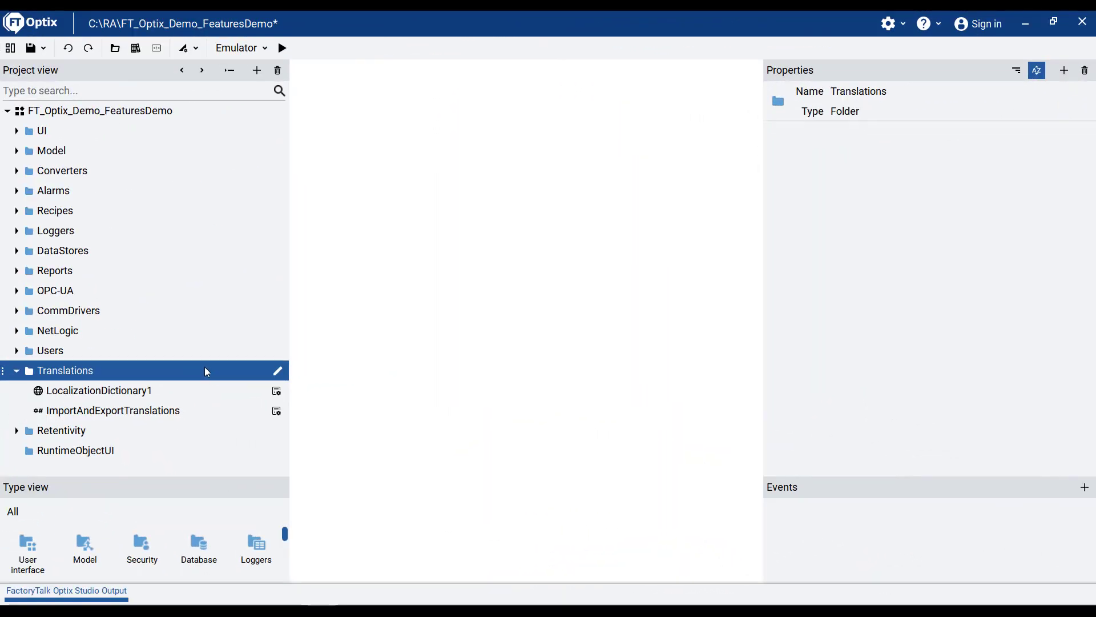
Inspect ImportAndExportTranslations and its Execute Export/Import Translations actions.
{"action": "left_click", "coordinate": [164, 417]}
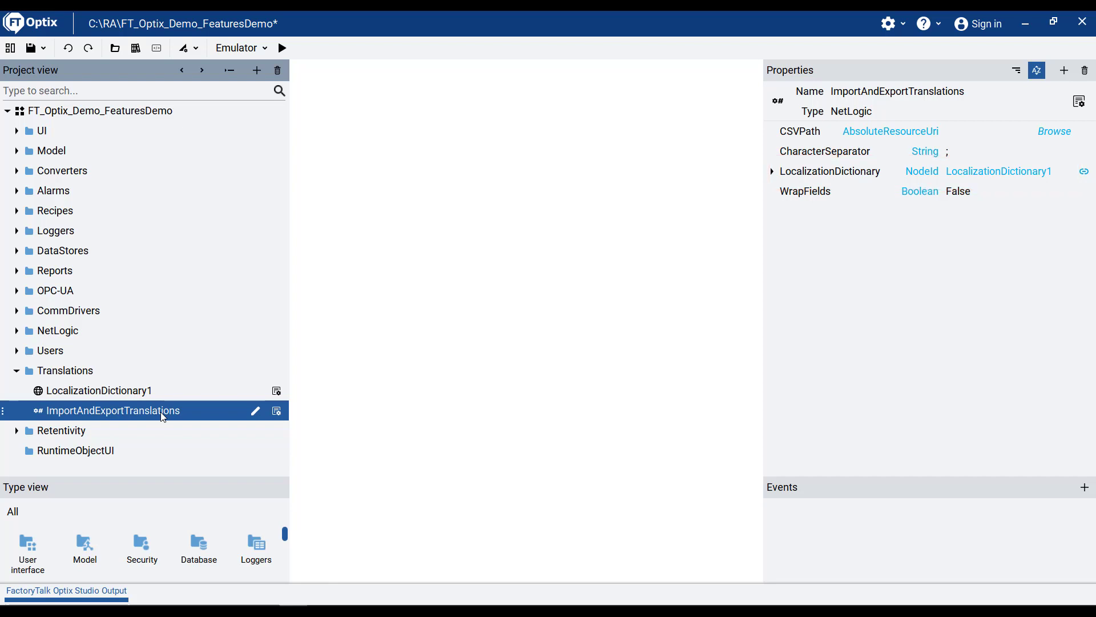
{"action": "right_click", "coordinate": [163, 417]}
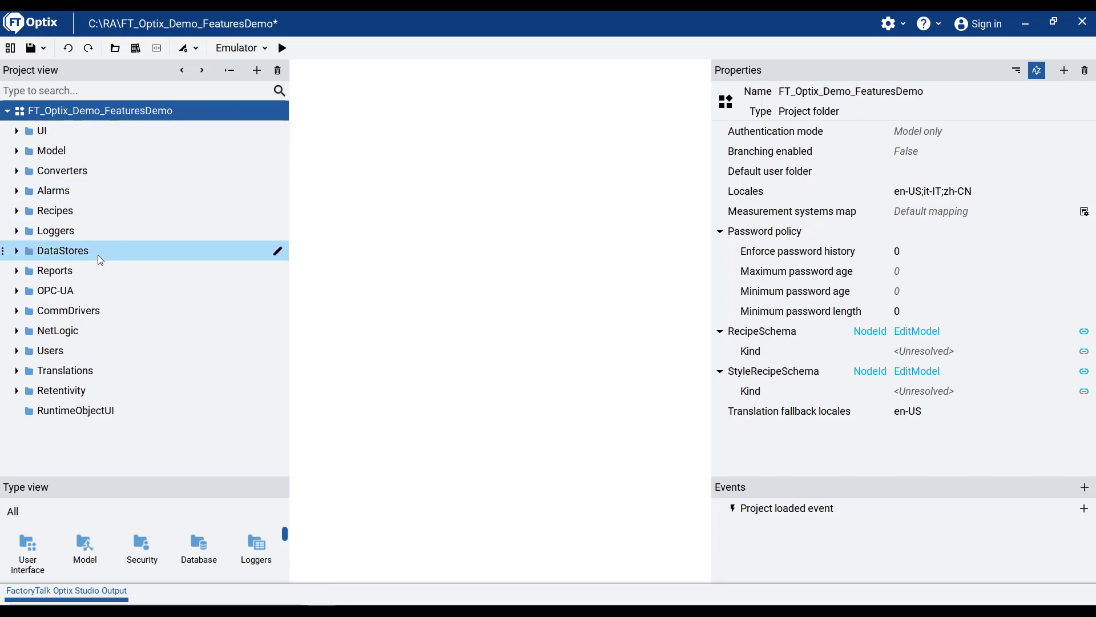
Compare the three MainUsers' locales and measurement systems: en-US, it-IT and zh-CN.
{"action": "left_click", "coordinate": [18, 351]}
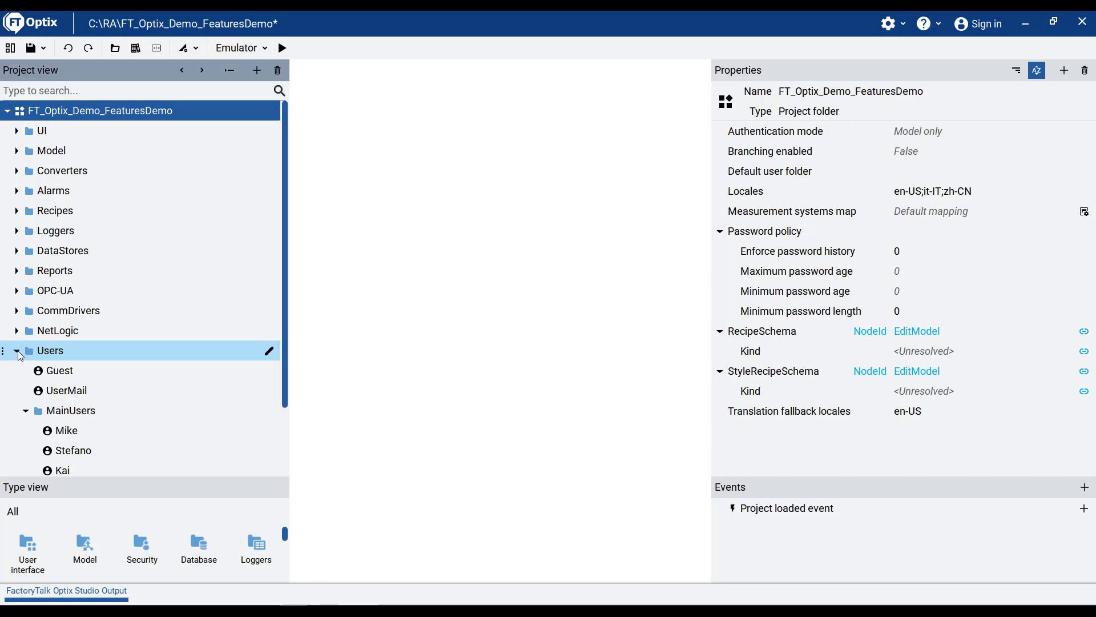
{"action": "scroll", "coordinate": [43, 381], "scroll_direction": "down", "scroll_amount": 2}
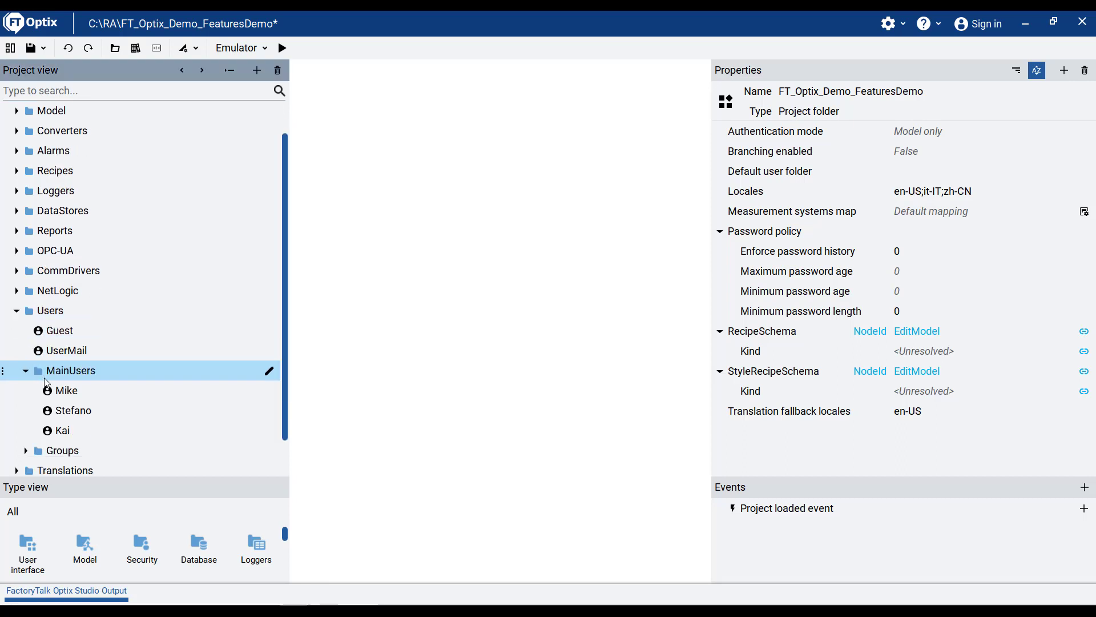
{"action": "left_click", "coordinate": [64, 396]}
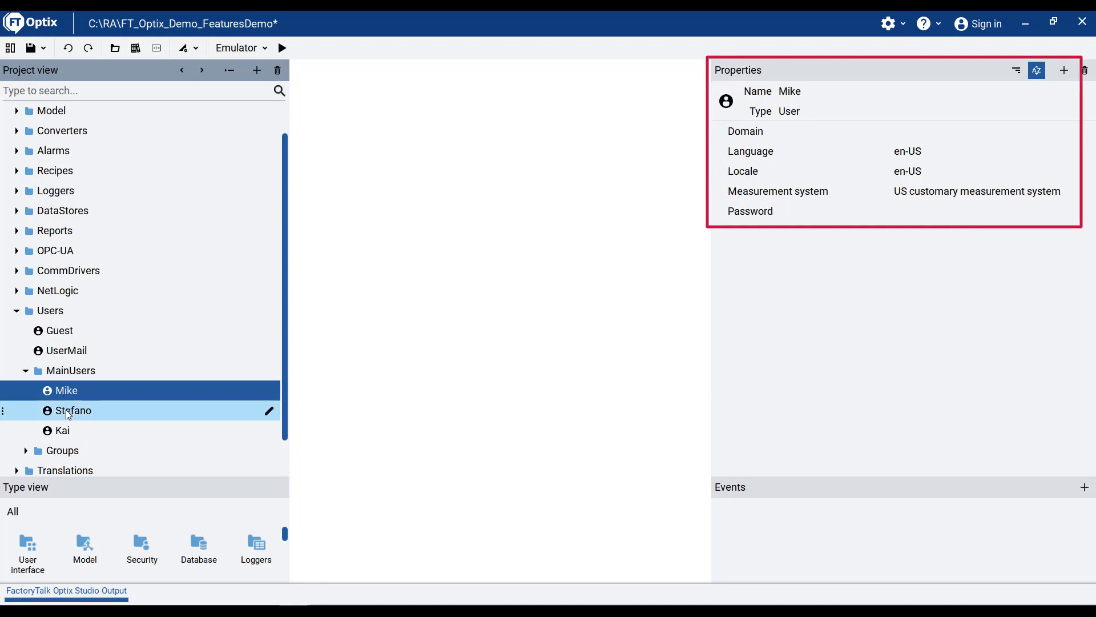
{"action": "left_click", "coordinate": [68, 414]}
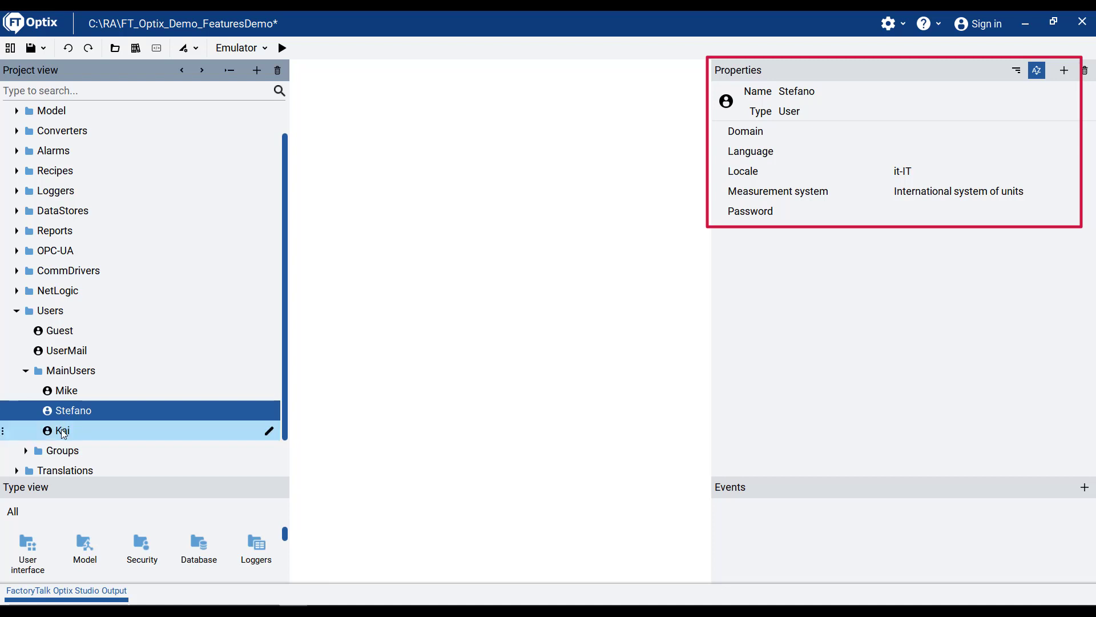
{"action": "left_click", "coordinate": [64, 434]}
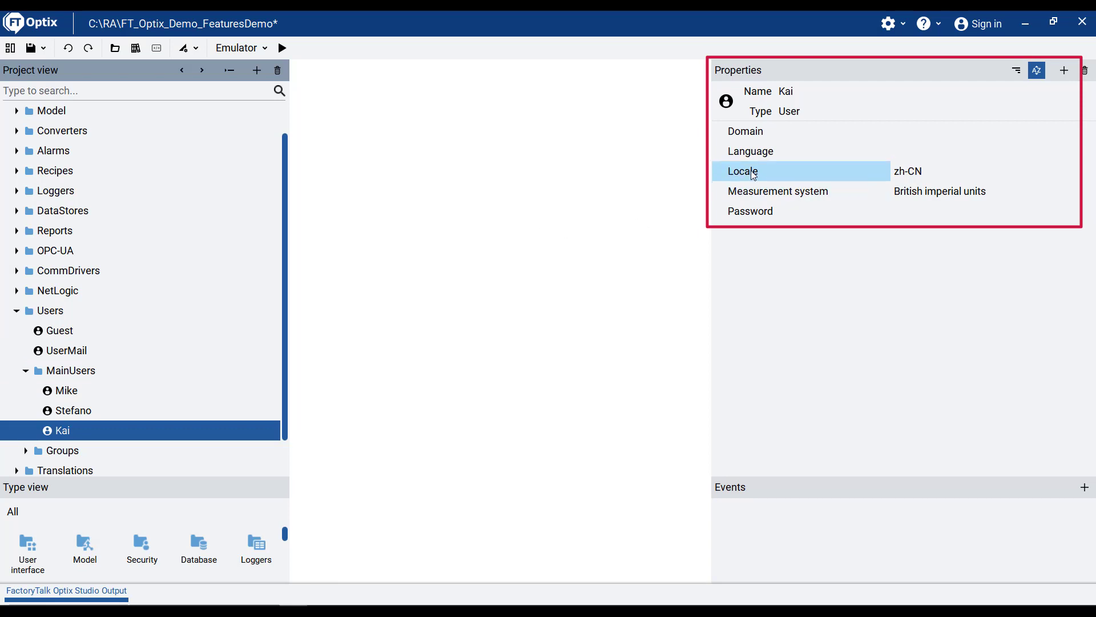
{"action": "mouse_move", "coordinate": [757, 174]}
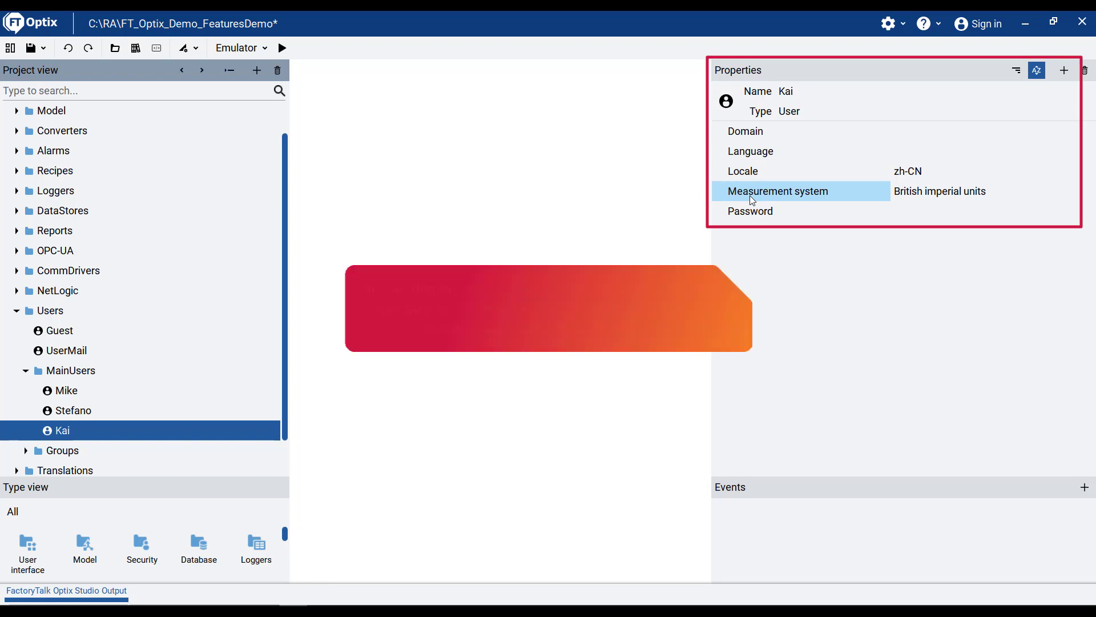
{"action": "mouse_move", "coordinate": [752, 197]}
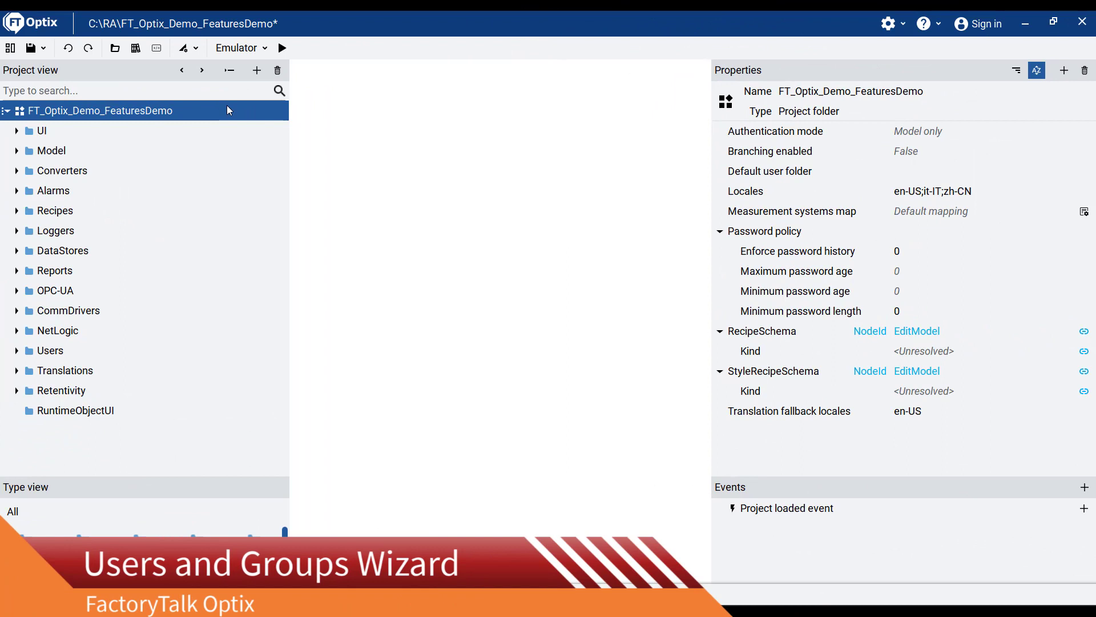
In the Manage Users and Groups wizard, tick the zh-CN user and the Admin group.
{"action": "left_click", "coordinate": [196, 49]}
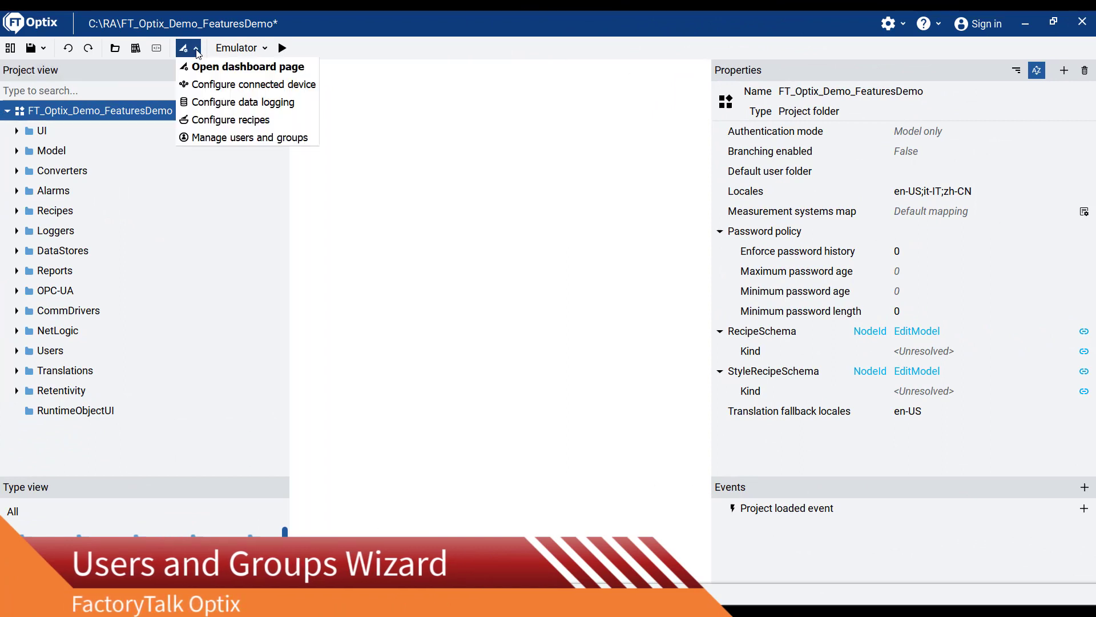
{"action": "left_click", "coordinate": [229, 139]}
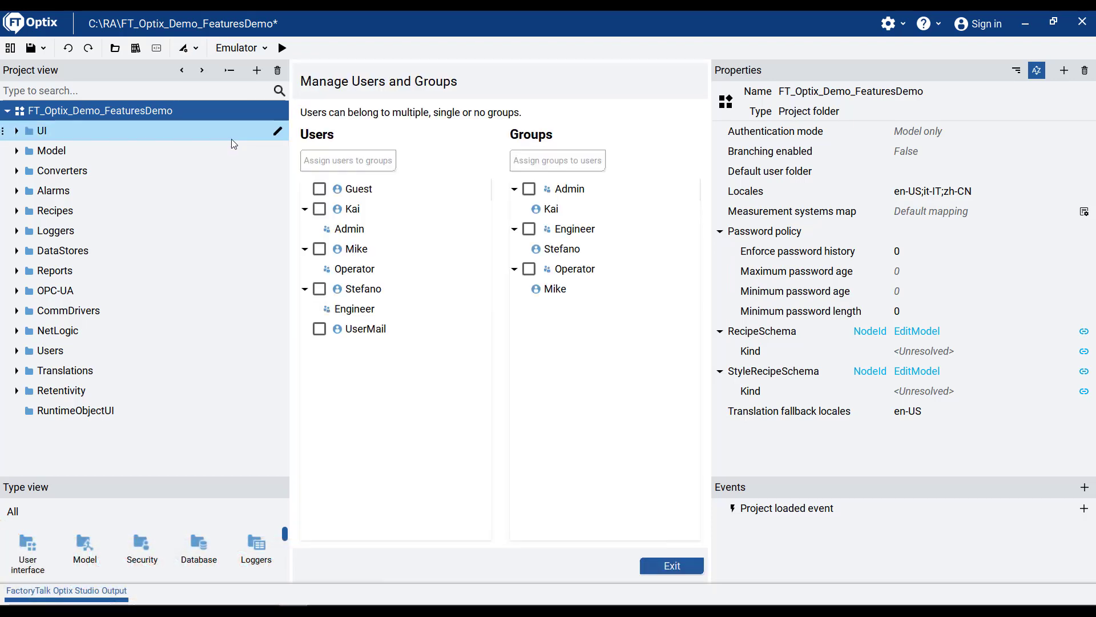
{"action": "left_click", "coordinate": [320, 211]}
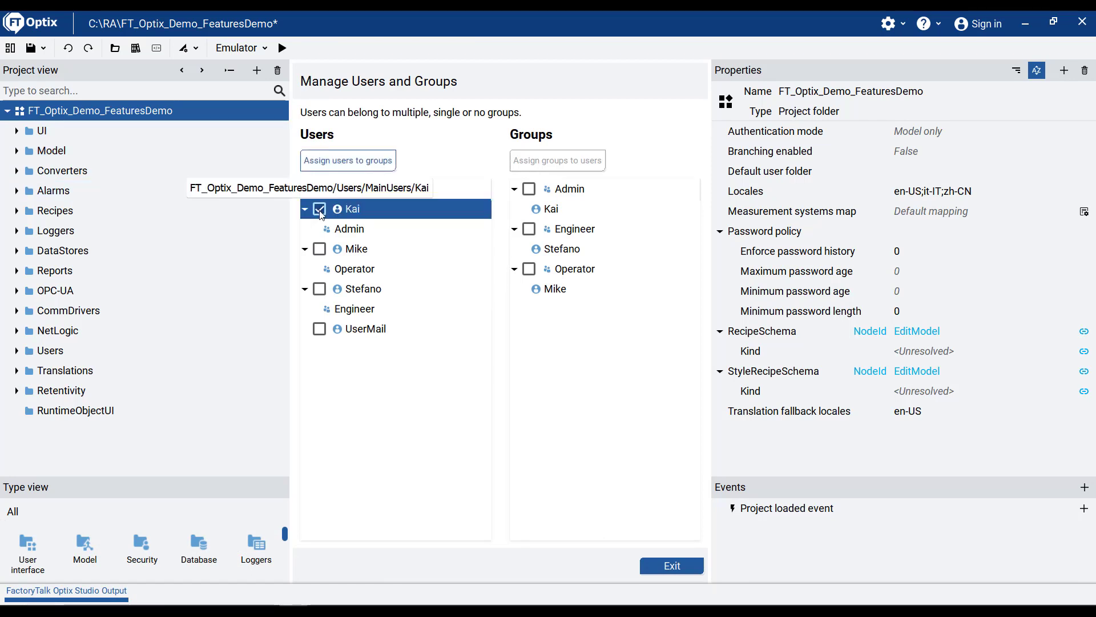
{"action": "left_click", "coordinate": [534, 194]}
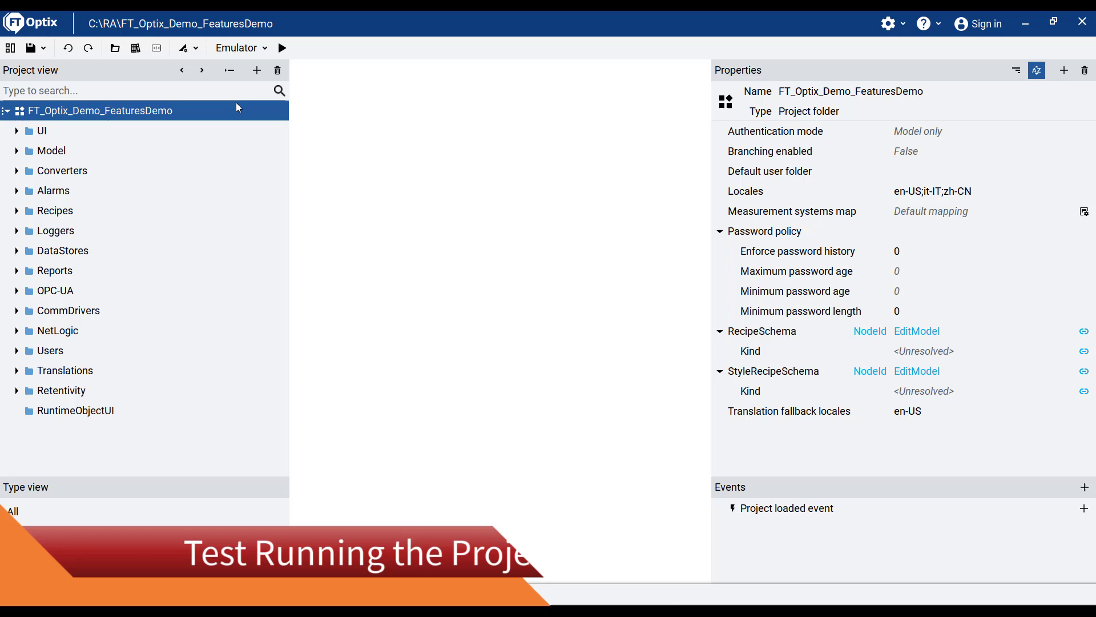
Run the emulator, log in as the en-US user on Locales, and check °F and lb readouts.
{"action": "left_click", "coordinate": [282, 50]}
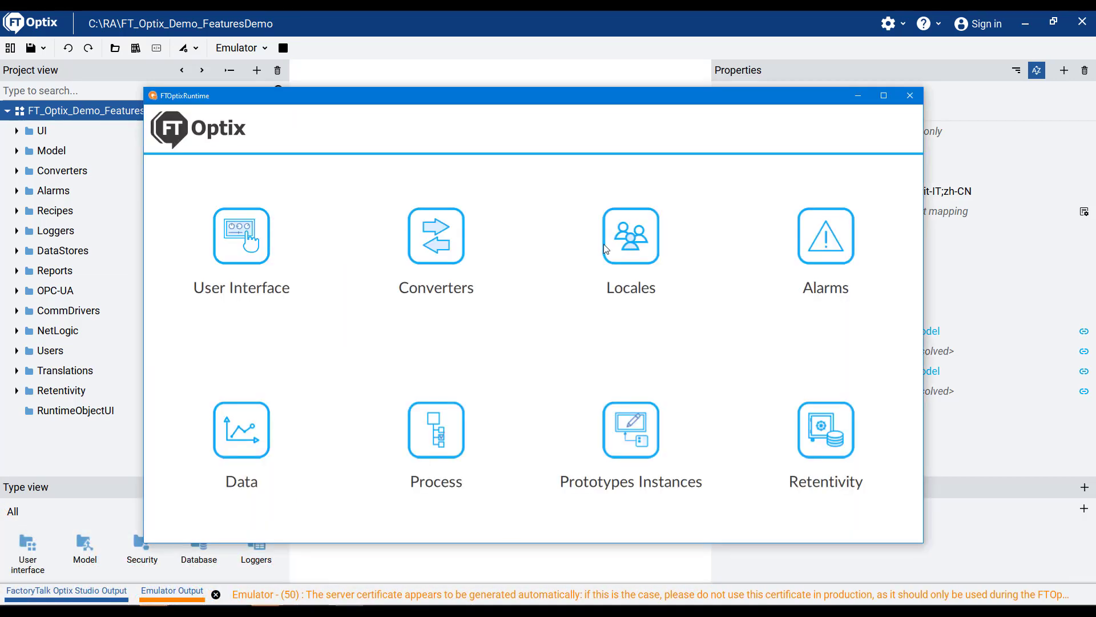
{"action": "left_click", "coordinate": [627, 245]}
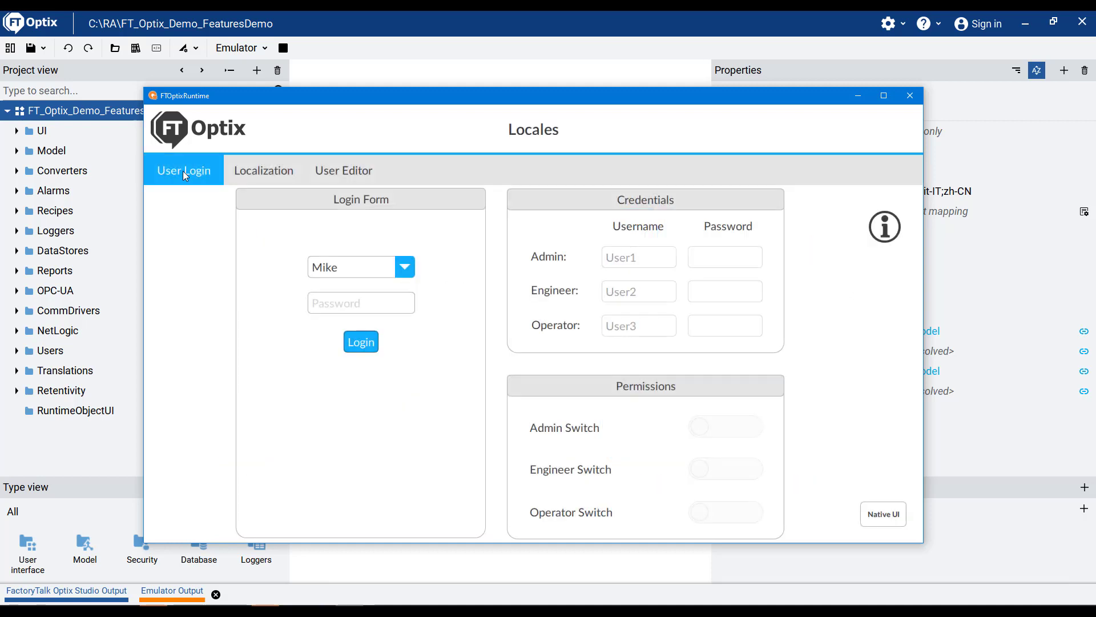
{"action": "left_click", "coordinate": [362, 342]}
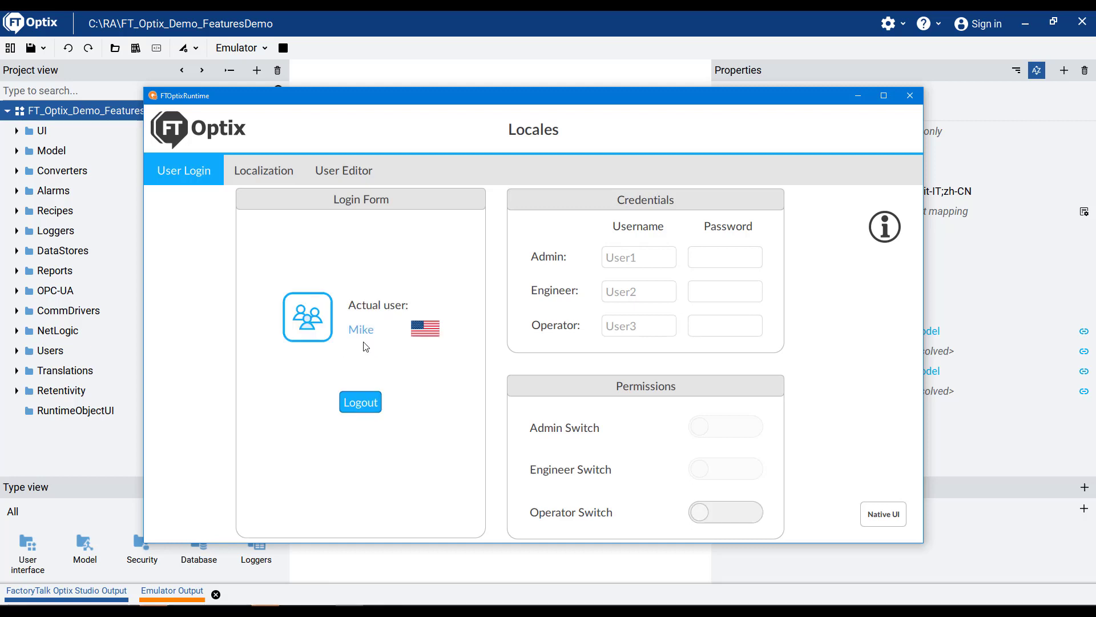
{"action": "left_click", "coordinate": [262, 171]}
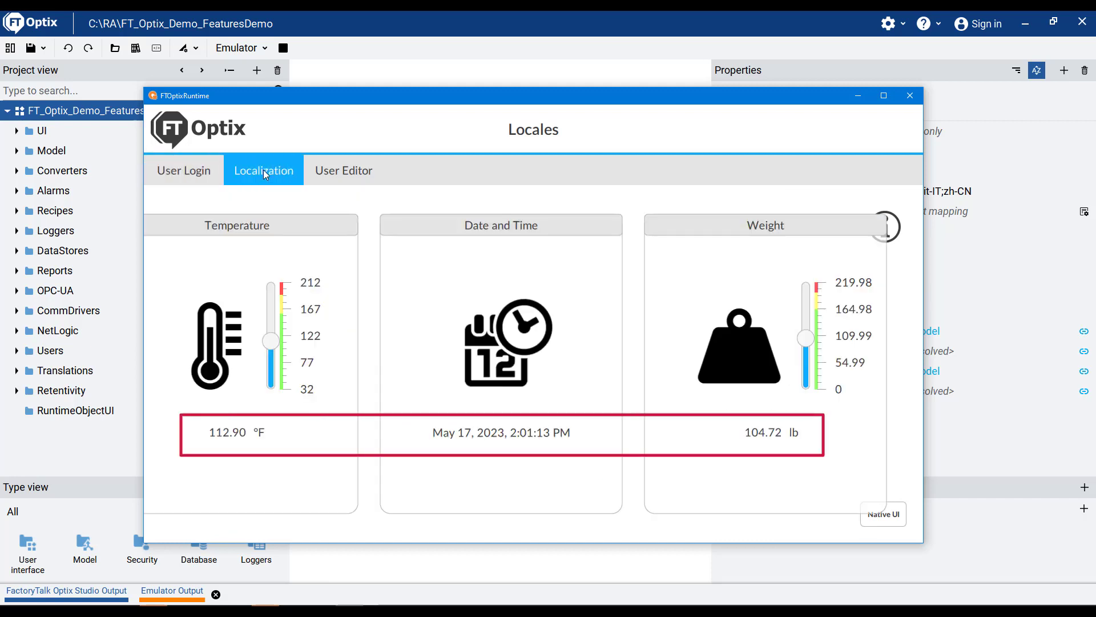
{"action": "left_click", "coordinate": [191, 175]}
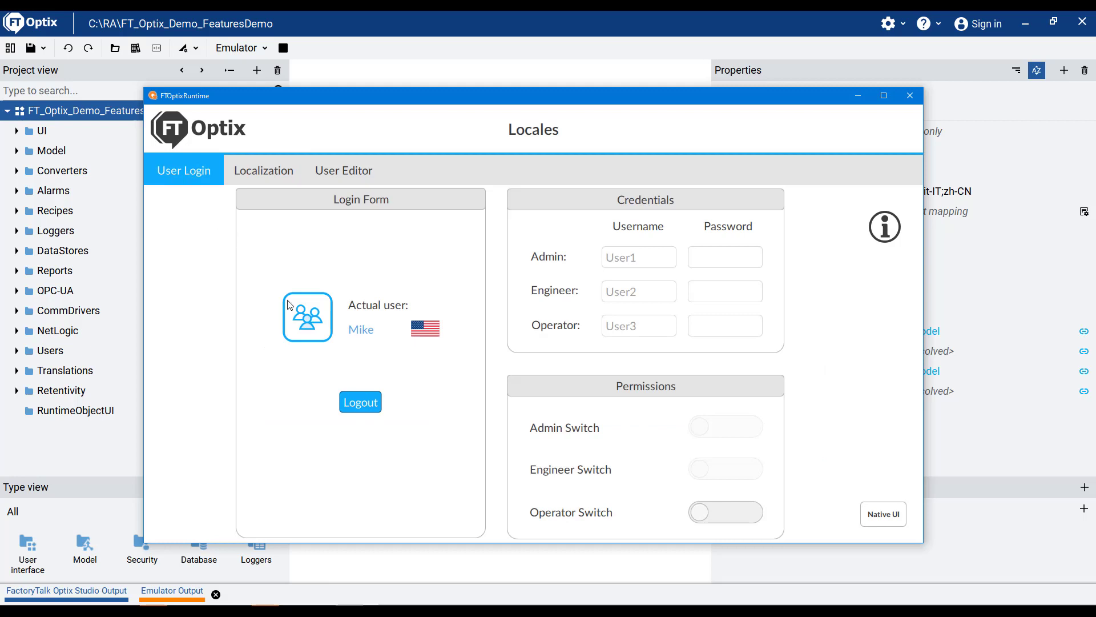
Log in as the it-IT user, check the Italian °C and kg readouts, then log out.
{"action": "left_click", "coordinate": [372, 403]}
{"action": "left_click", "coordinate": [410, 273]}
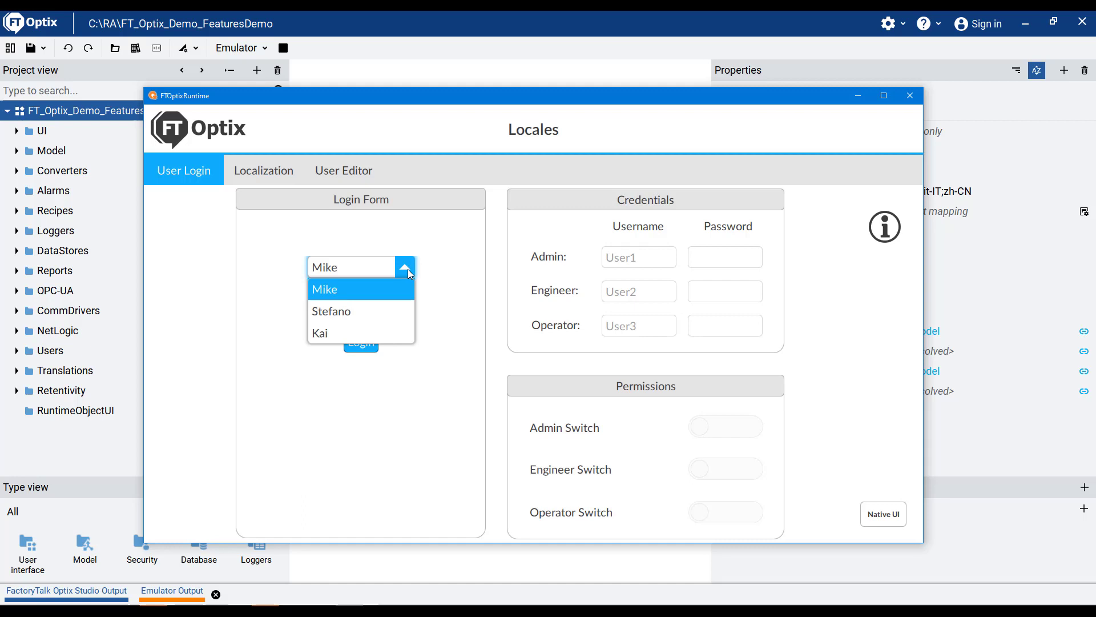
{"action": "left_click", "coordinate": [342, 316]}
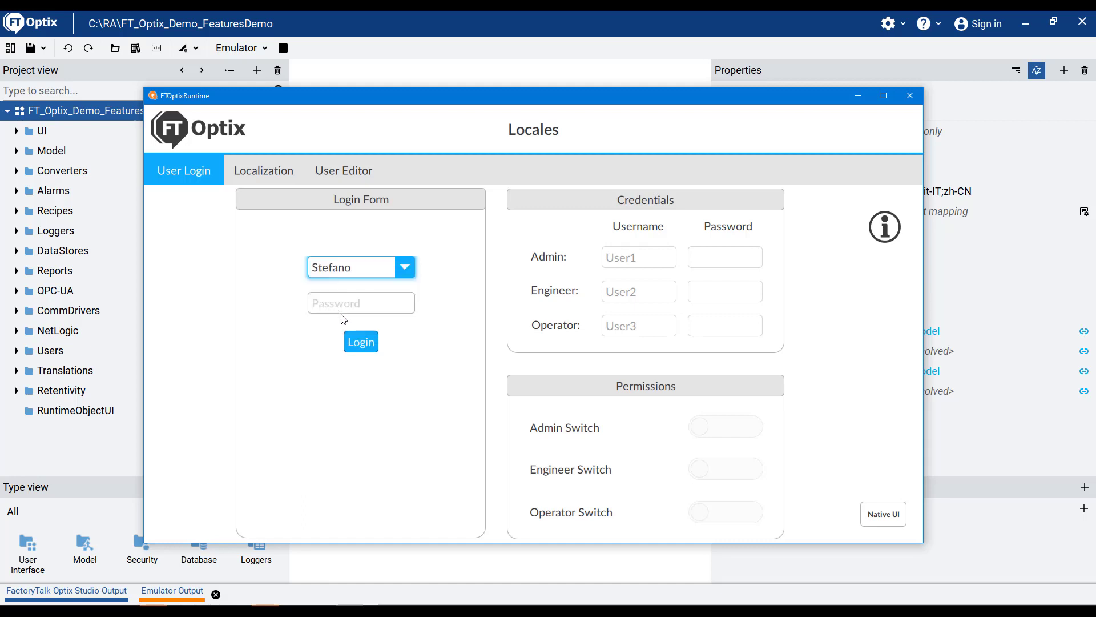
{"action": "left_click", "coordinate": [362, 342]}
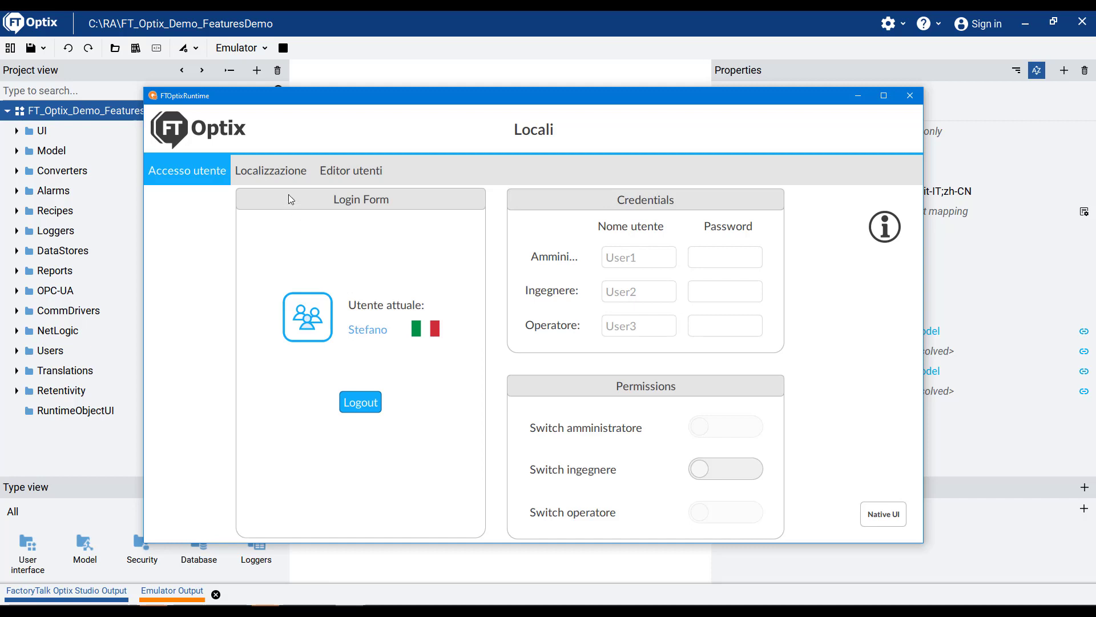
{"action": "left_click", "coordinate": [281, 179]}
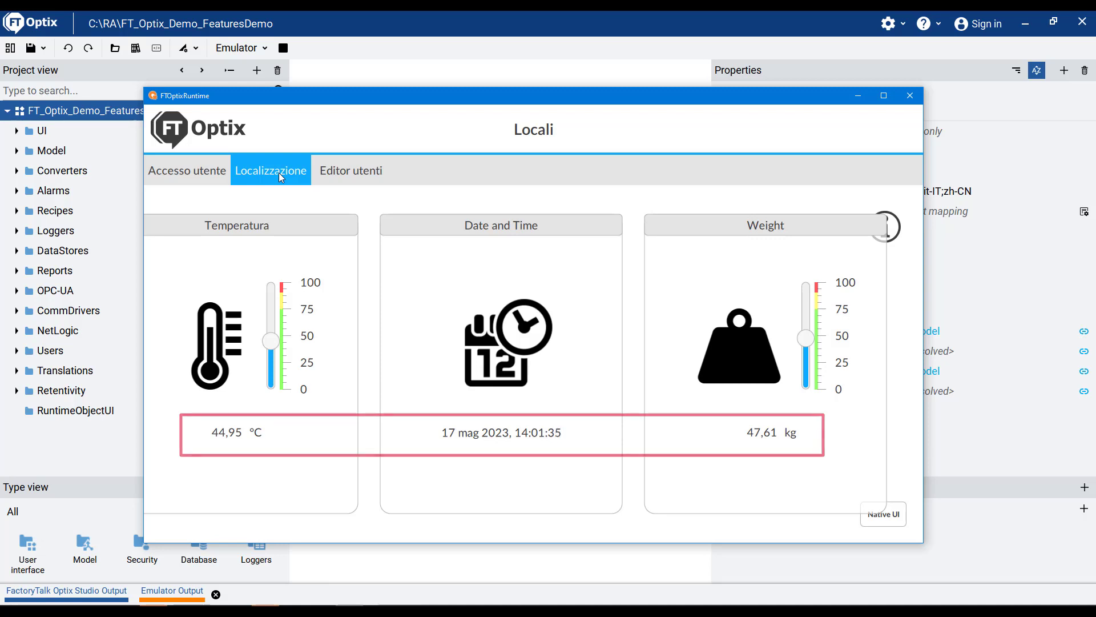
{"action": "left_click", "coordinate": [201, 174]}
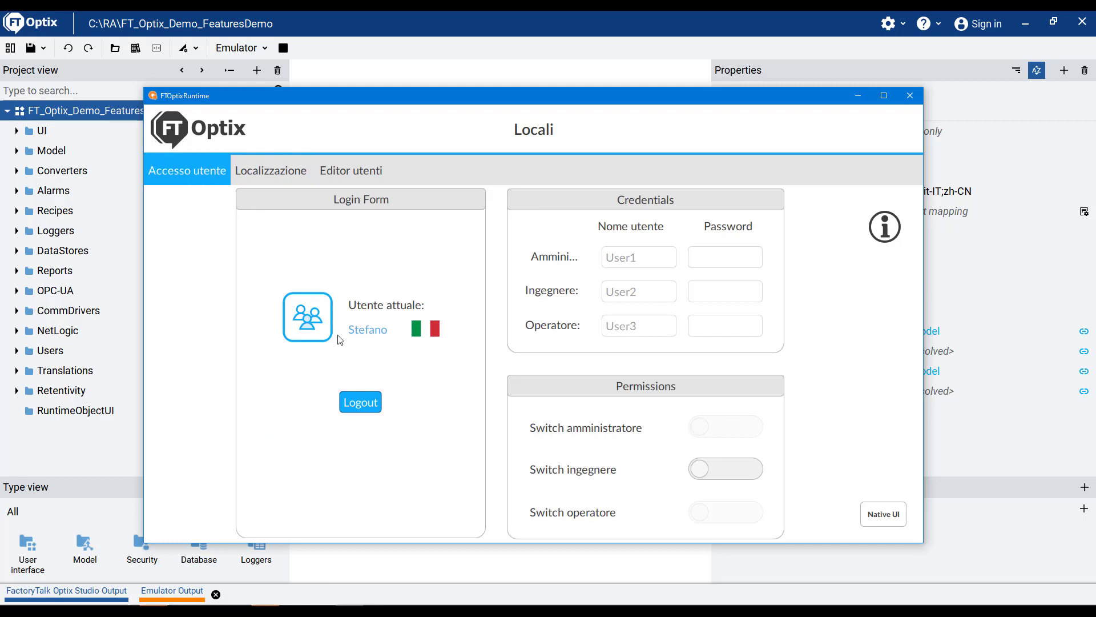
{"action": "left_click", "coordinate": [363, 403]}
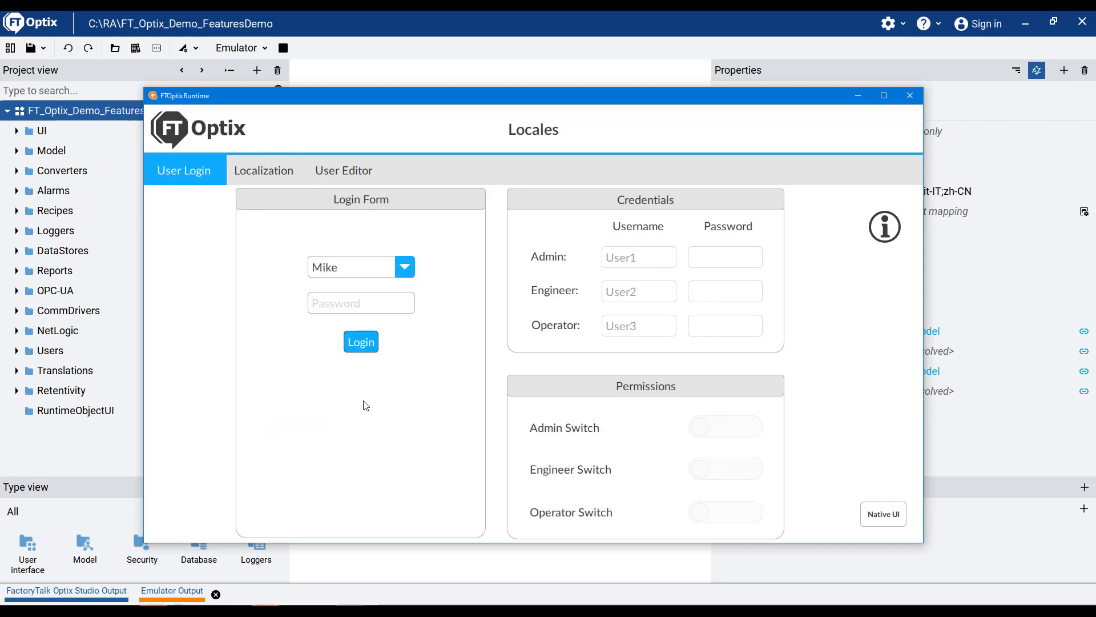
Log in as the zh-CN user and check the Chinese readouts on the 本土化 tab.
{"action": "left_click", "coordinate": [404, 272]}
{"action": "left_click", "coordinate": [326, 333]}
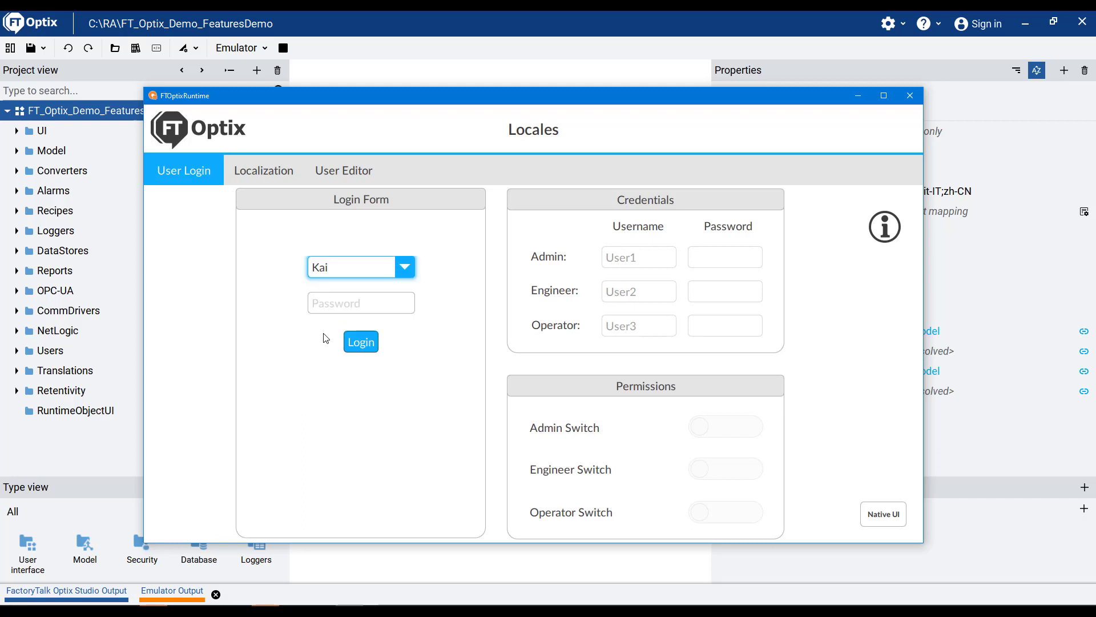
{"action": "left_click", "coordinate": [354, 342]}
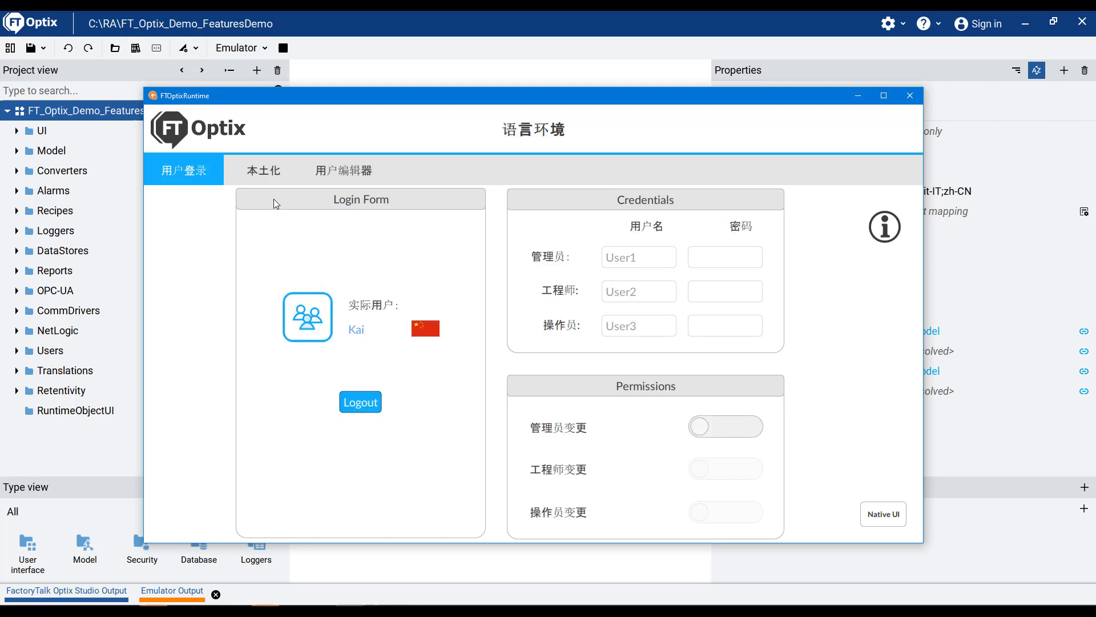
{"action": "left_click", "coordinate": [265, 172]}
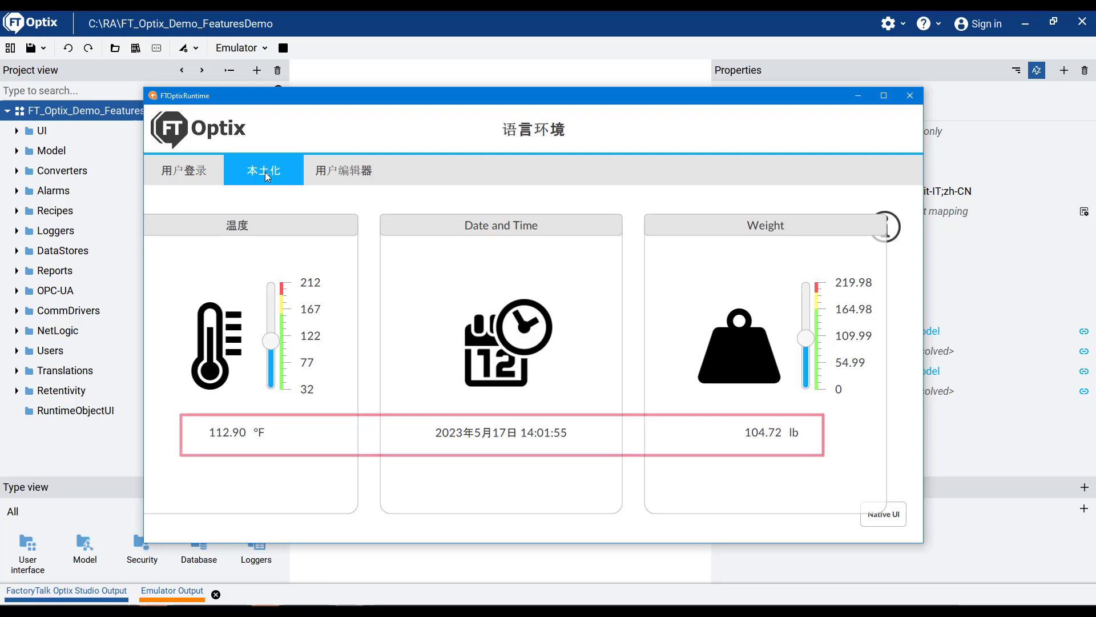
{"action": "left_click", "coordinate": [187, 174]}
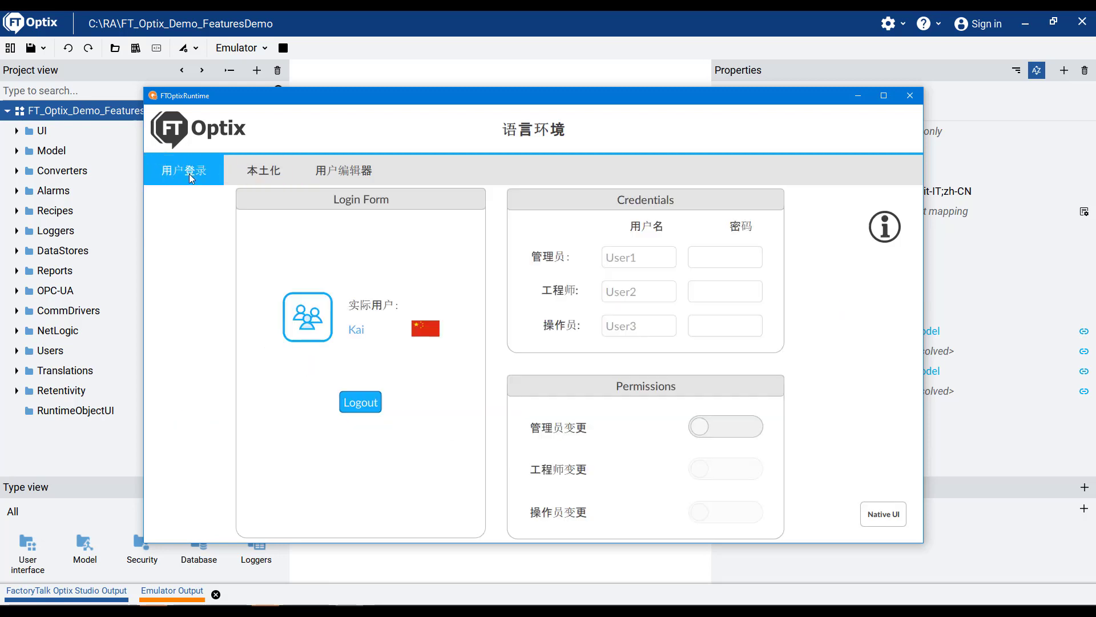
Log the zh-CN user out and view their zh-CN locale and Admin group in User Editor.
{"action": "left_click", "coordinate": [361, 403]}
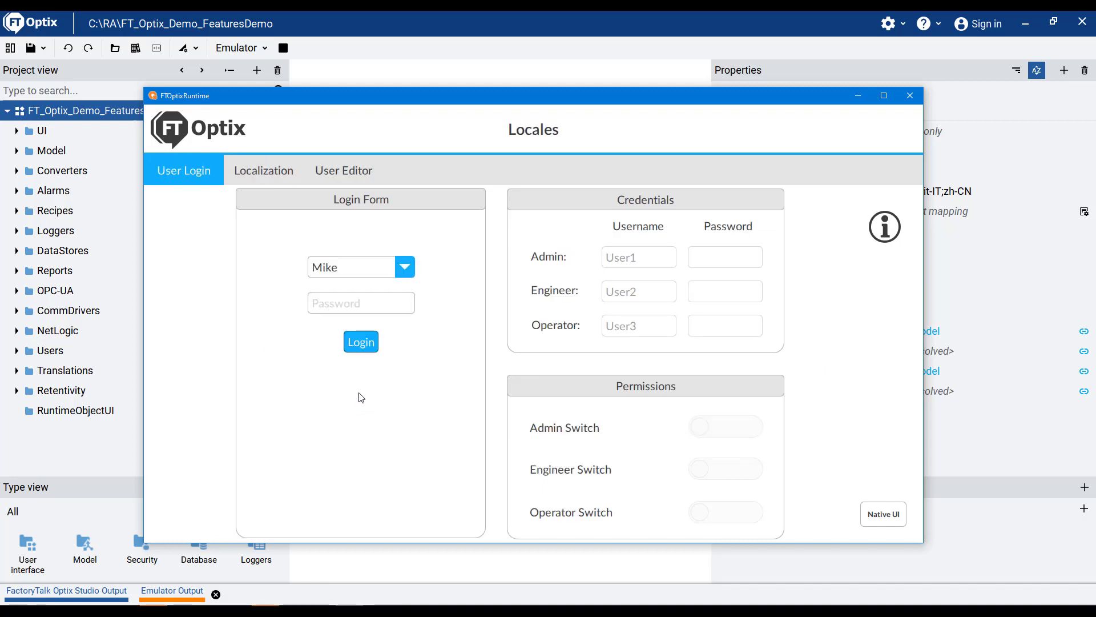
{"action": "left_click", "coordinate": [345, 174]}
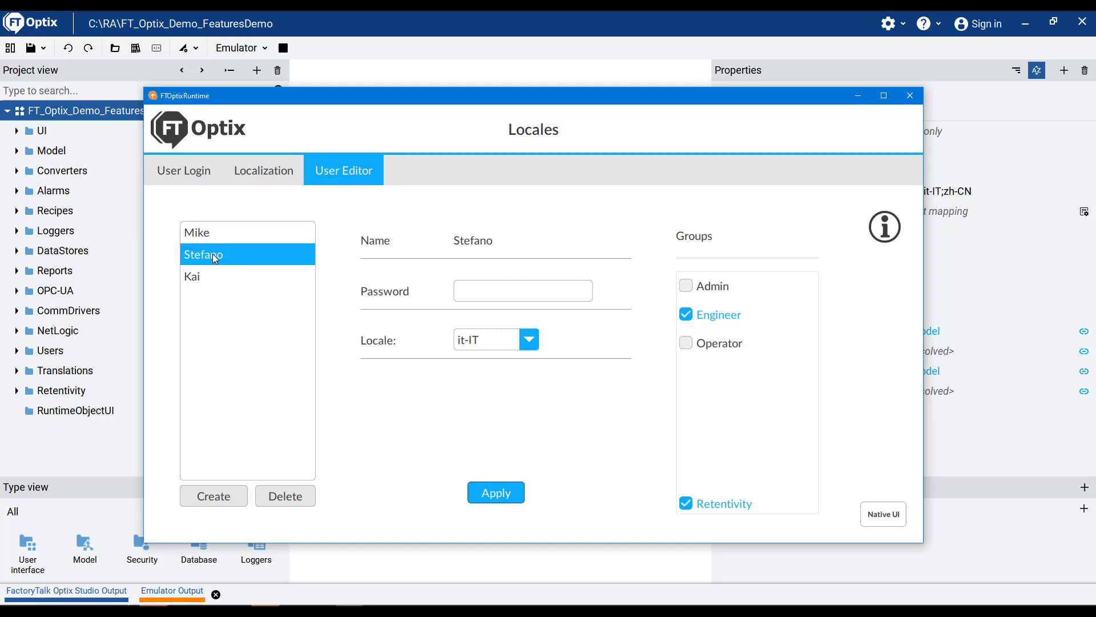
{"action": "left_click", "coordinate": [198, 282]}
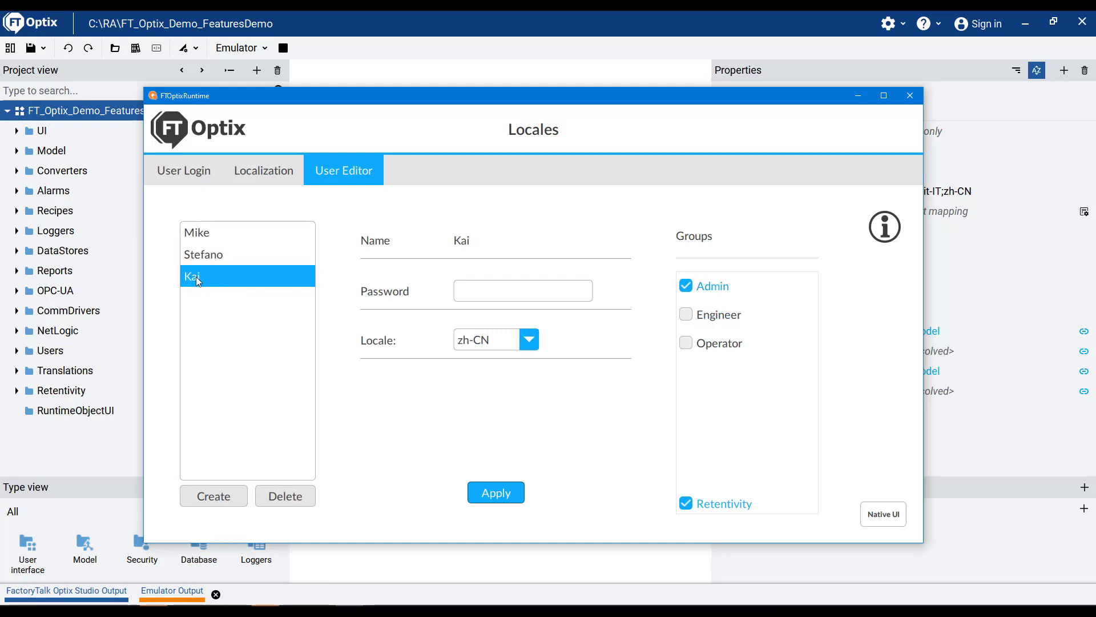